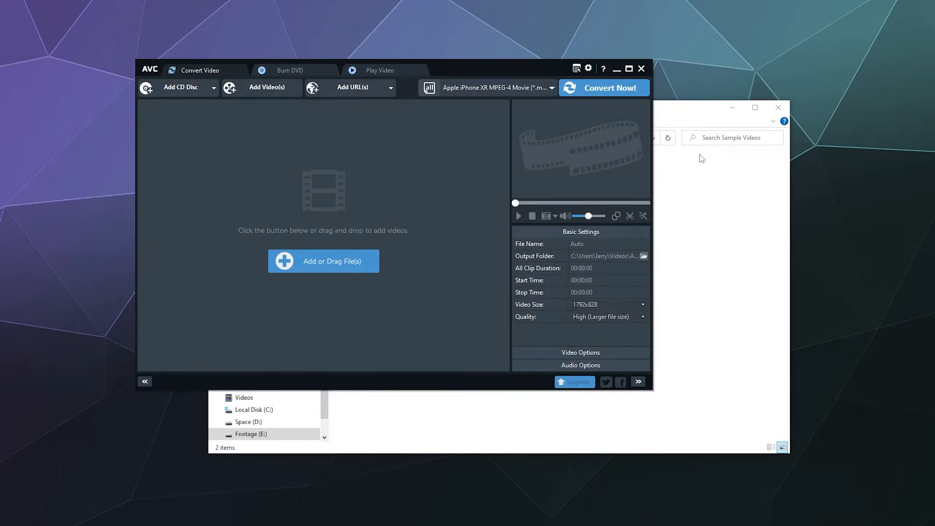
- Bring the Sample Videos folder window forward and check the type, size and length details of its sample videos
click(484, 434)
click(186, 196)
click(407, 412)
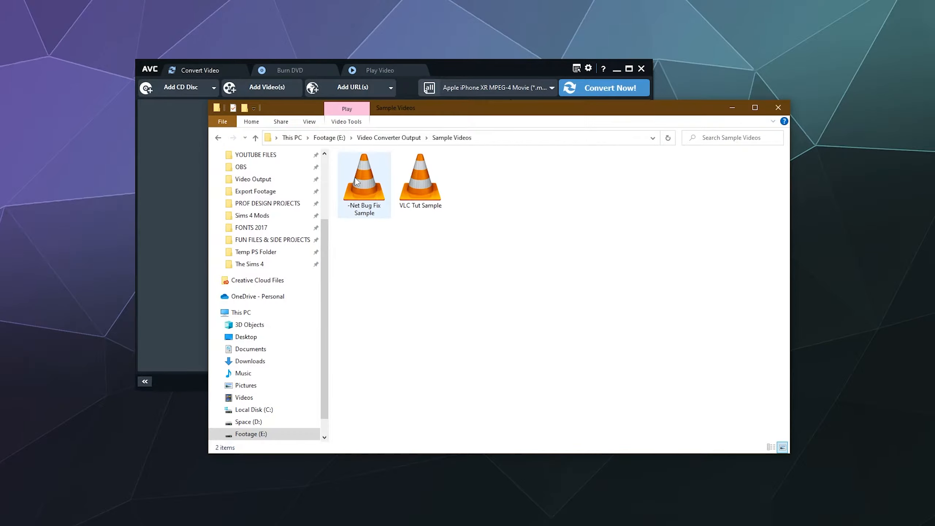
mouse_move(356, 178)
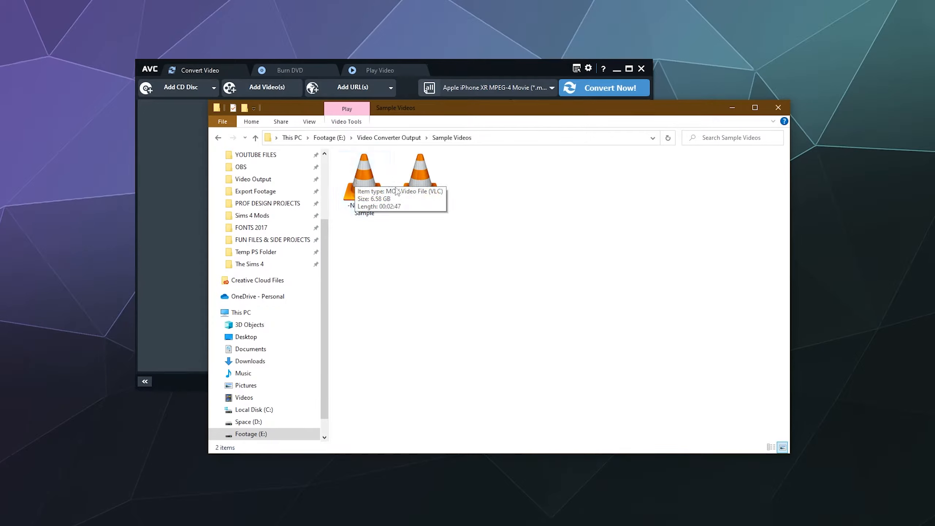
mouse_move(411, 179)
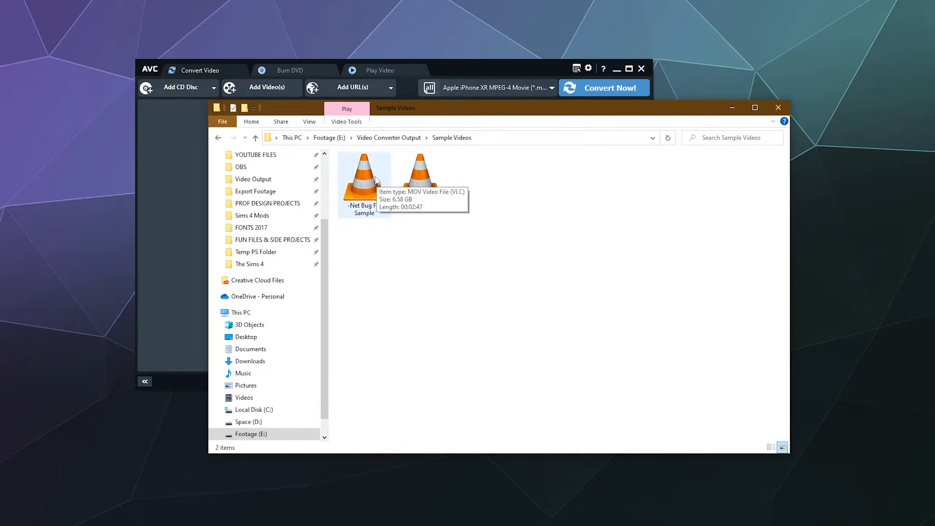
- Move the Sample Videos folder window aside and try to transfer -Net Bug Fix Sample from it into the converter's video list
drag(364, 178, 743, 110)
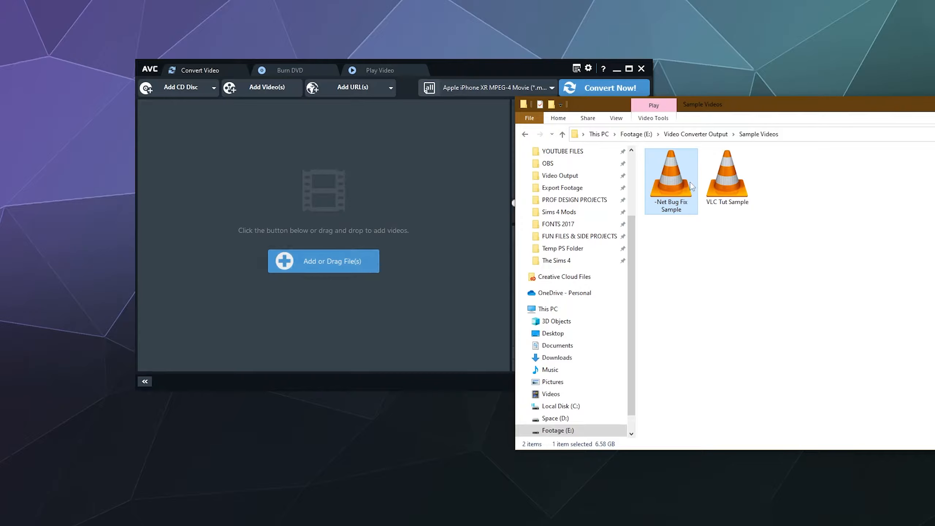
drag(695, 187, 341, 258)
- Add the -Net Bug Fix Sample video from Footage (E:) > Video Converter Output > Sample Videos to the conversion list
click(404, 258)
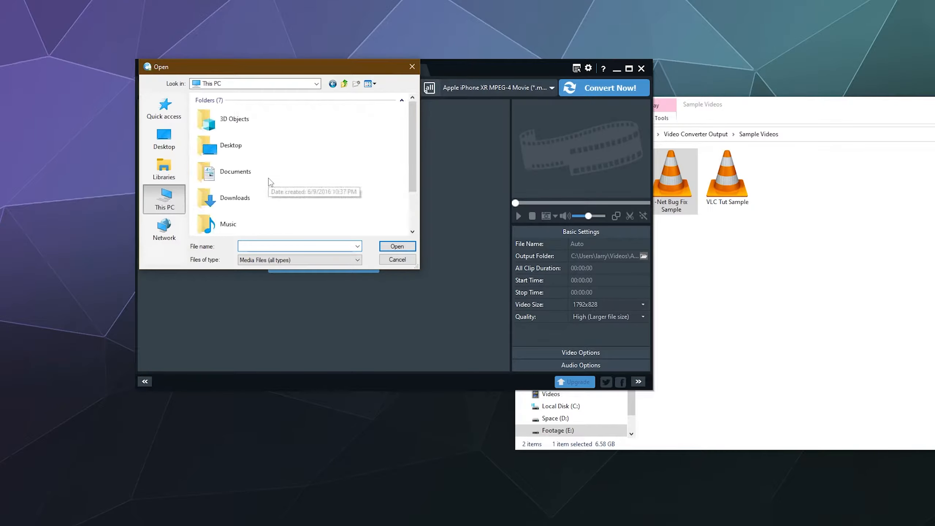
scroll(269, 180, down, 5)
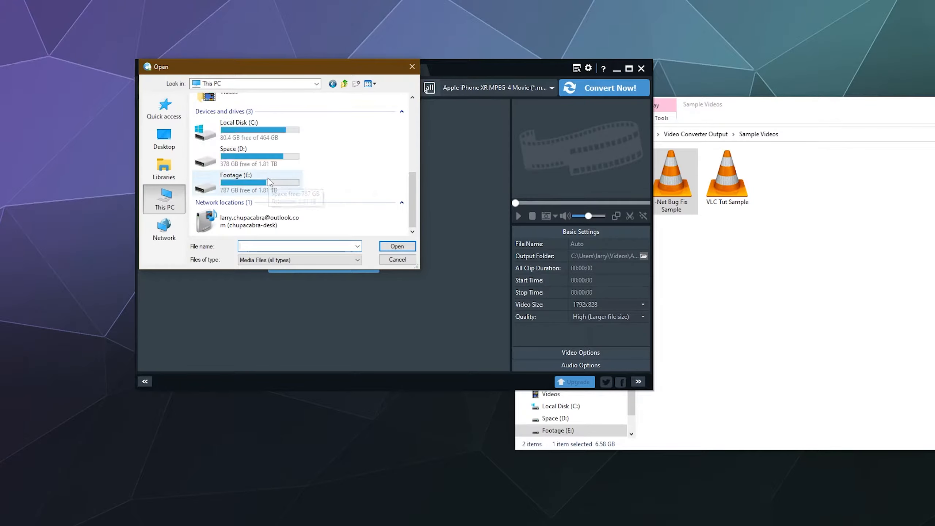
double_click(268, 178)
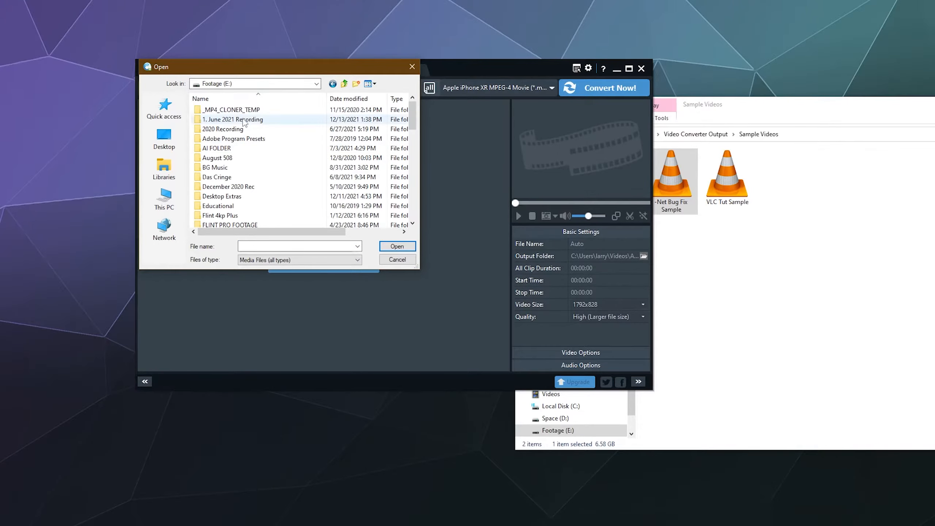
scroll(240, 154, down, 10)
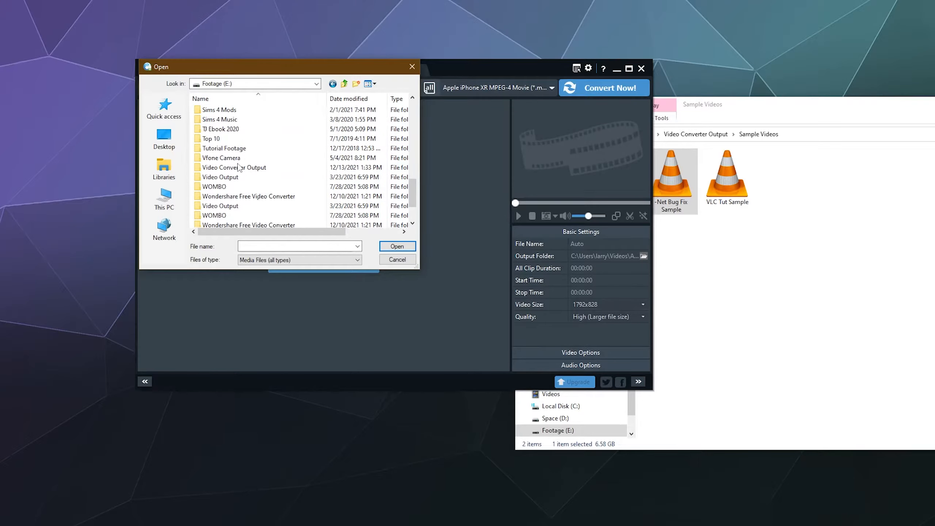
scroll(239, 195, down, 1)
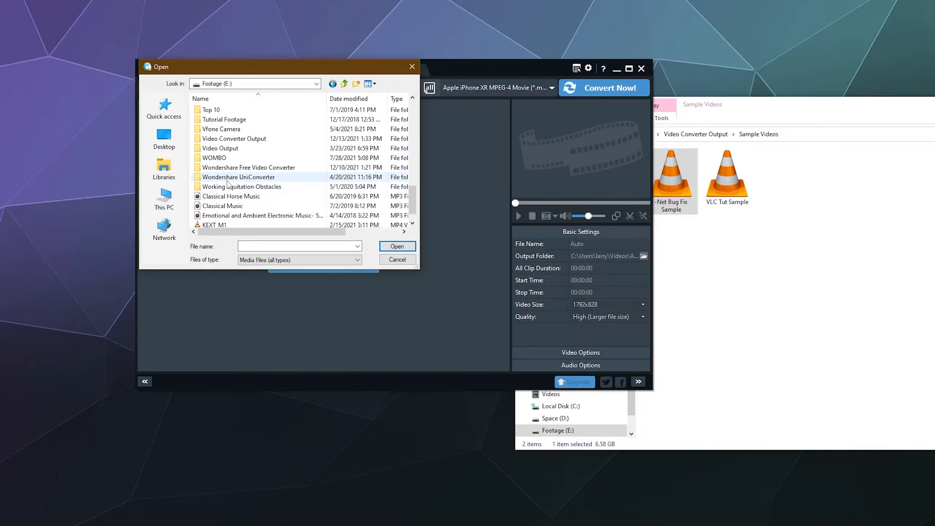
scroll(229, 184, up, 1)
double_click(233, 168)
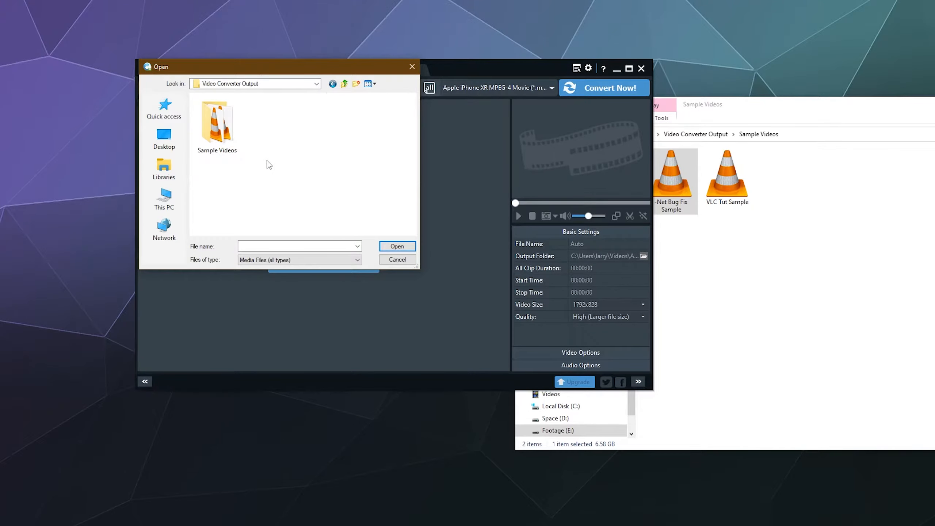
double_click(217, 124)
click(218, 127)
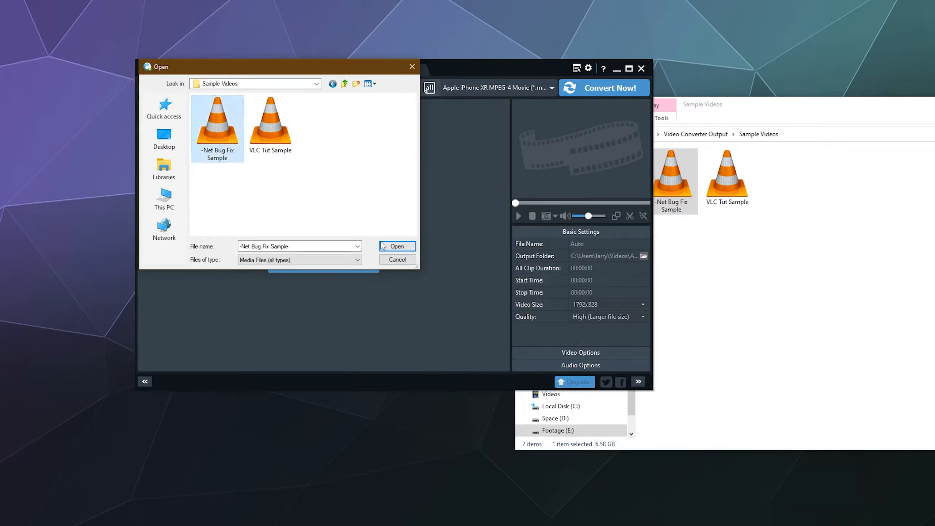
click(383, 246)
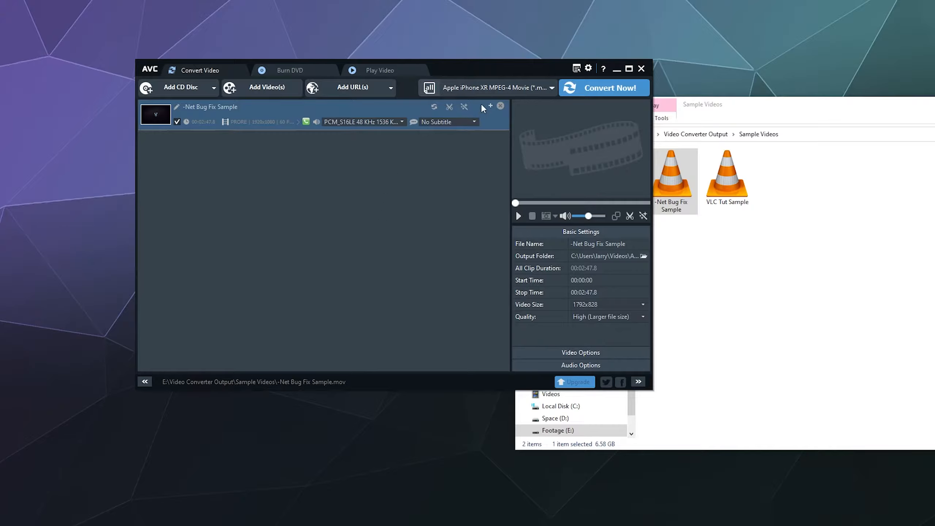
- Browse the available output profiles for Apple, Samsung, Android and Windows devices
click(468, 89)
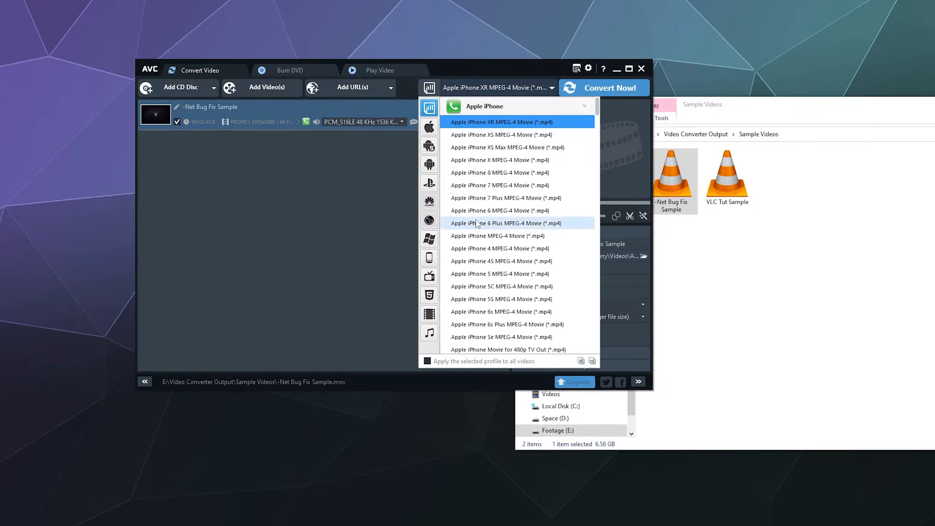
click(428, 128)
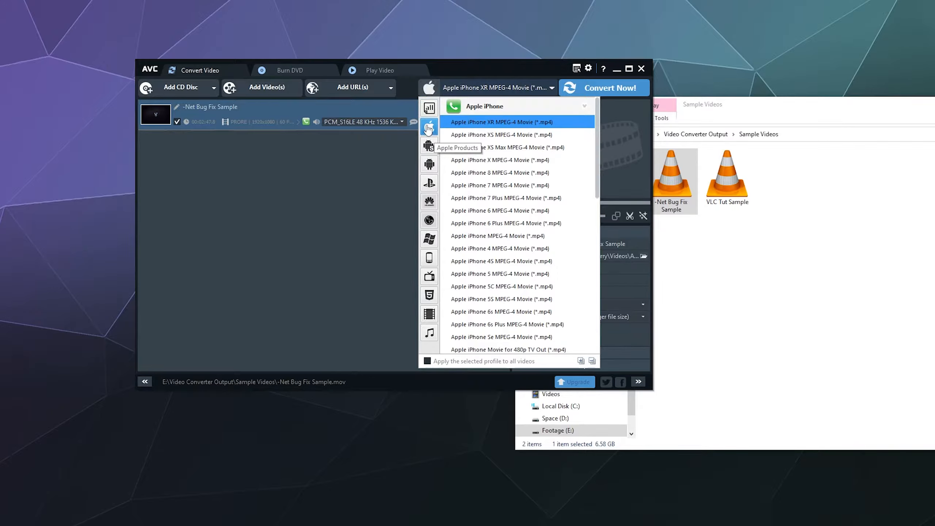
click(432, 154)
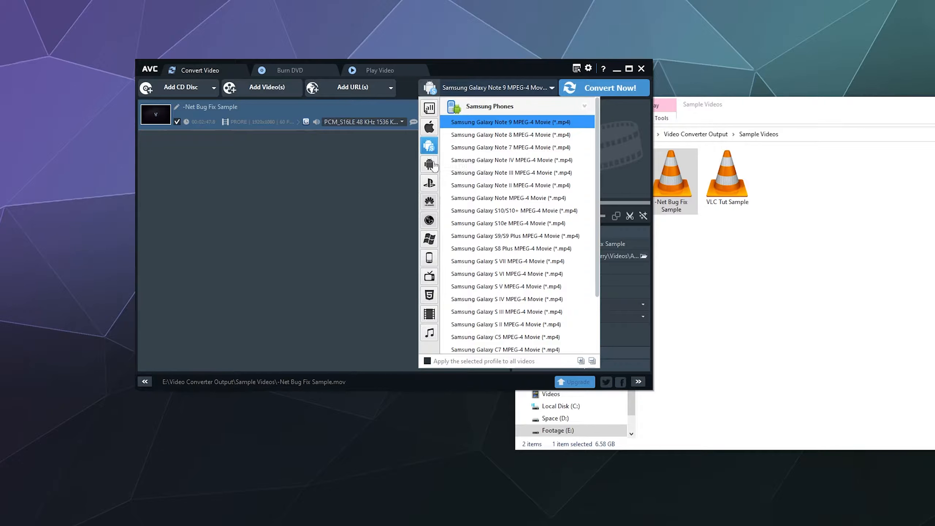
click(434, 166)
click(430, 147)
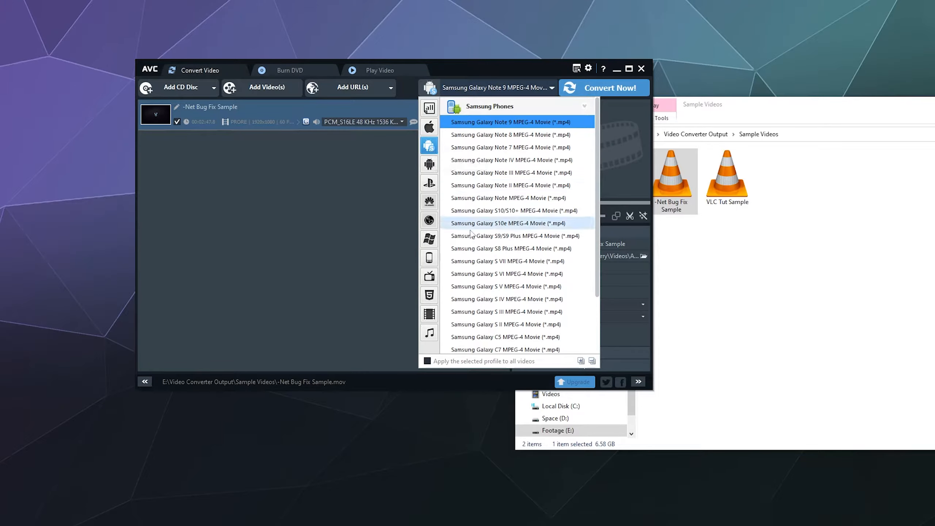
click(429, 165)
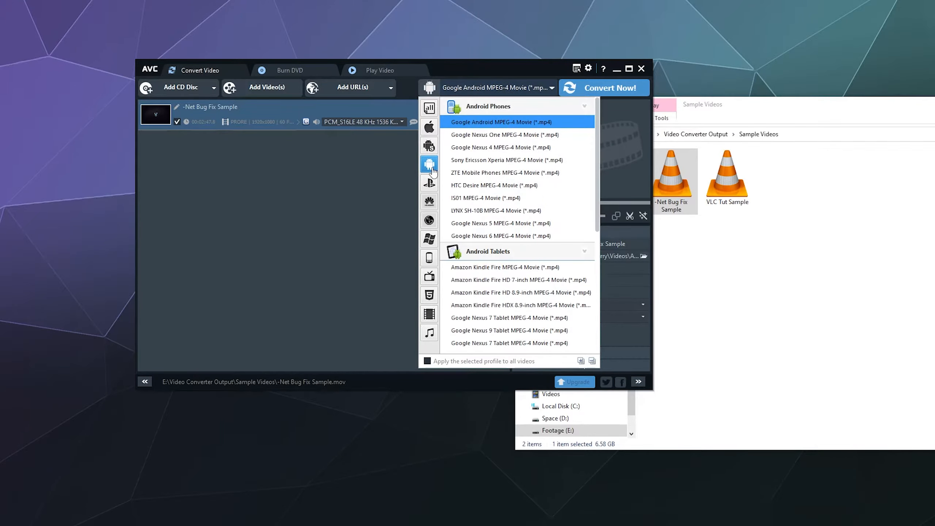
click(429, 239)
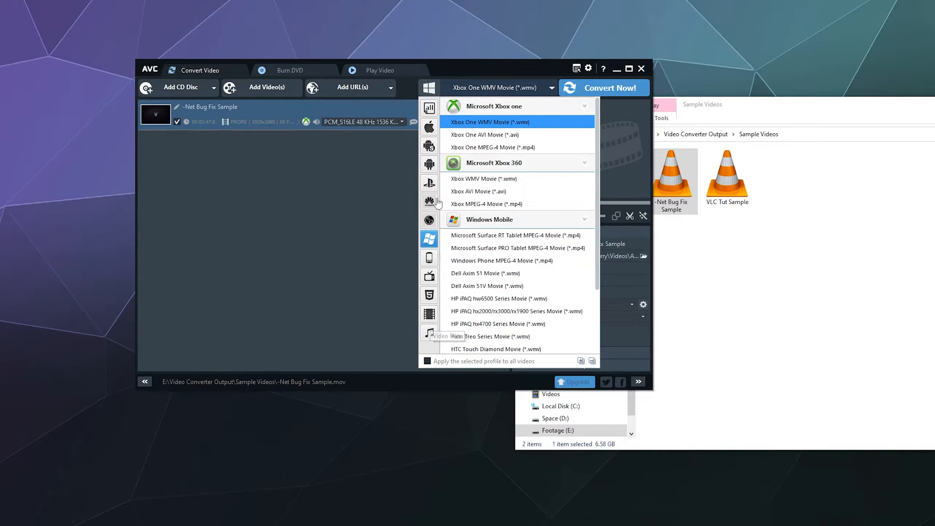
- Choose the Sony PS4 MPEG-4 AVC Movie (1080p) (*.mp4) output profile for the video
click(430, 184)
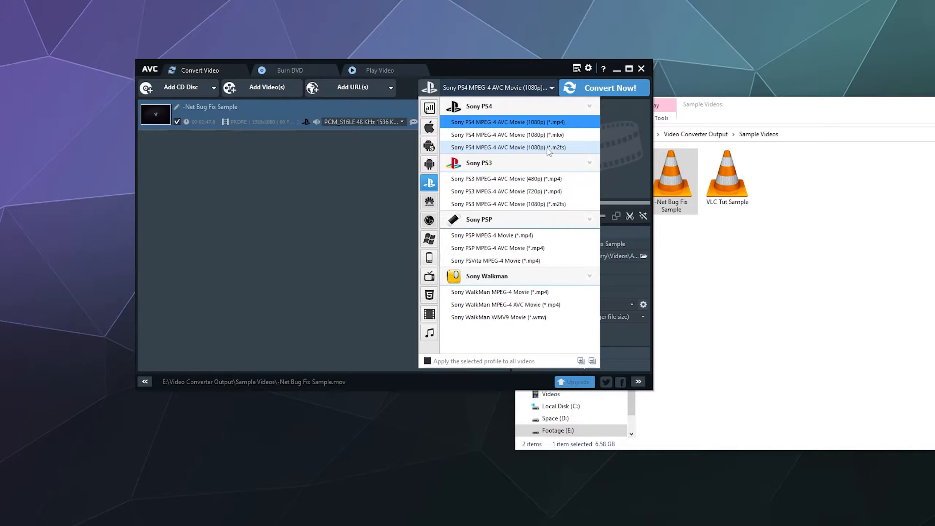
click(500, 122)
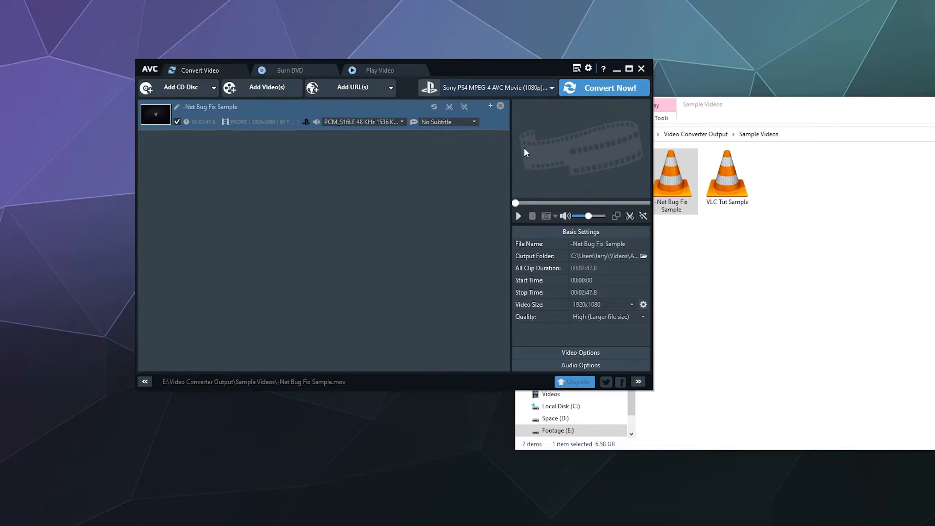
click(499, 88)
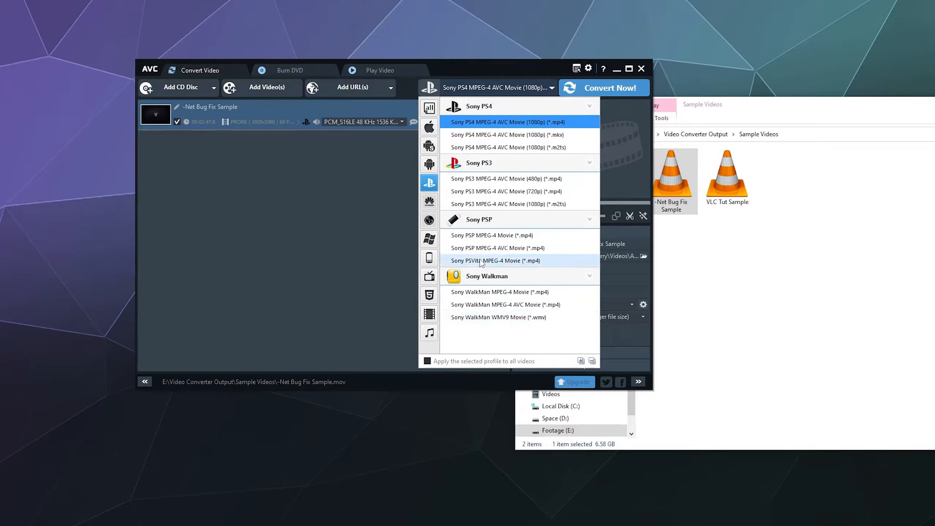
click(389, 289)
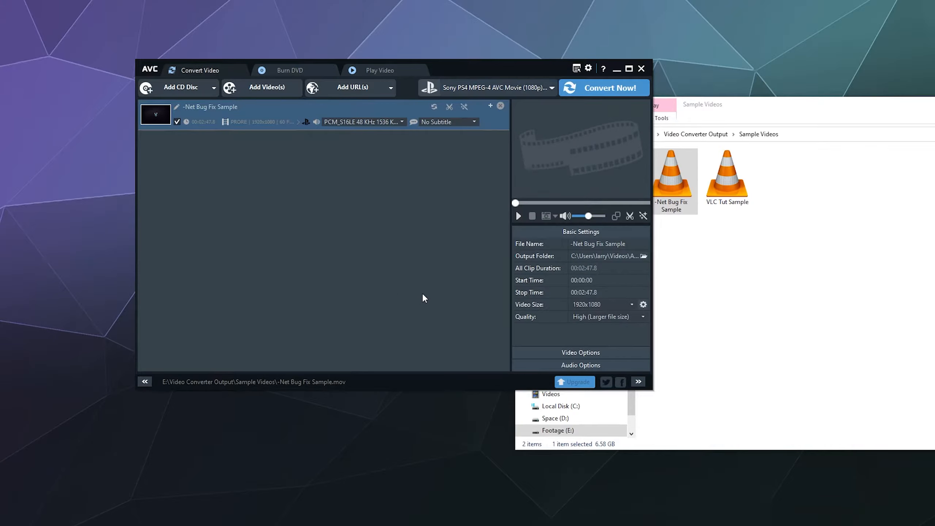
- Select 1920x1080 as the video size and High (Larger file size) as the quality
click(597, 304)
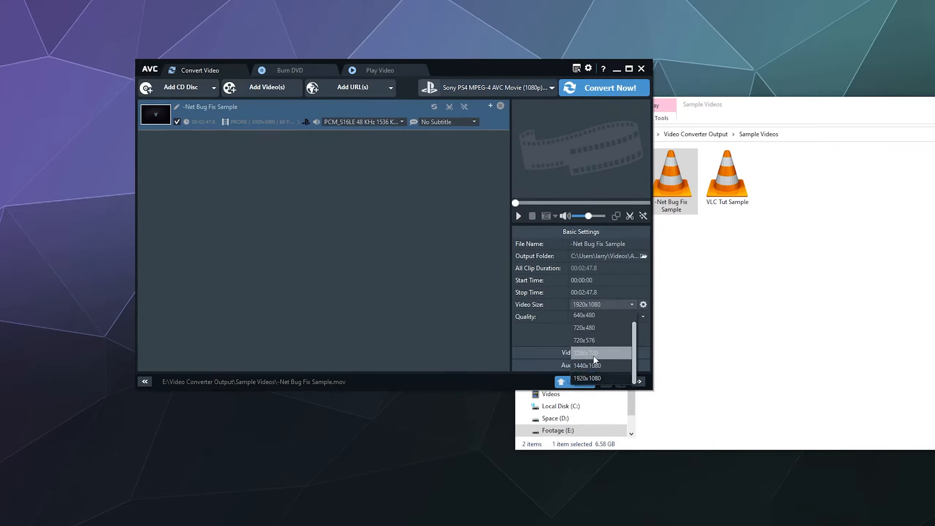
click(591, 377)
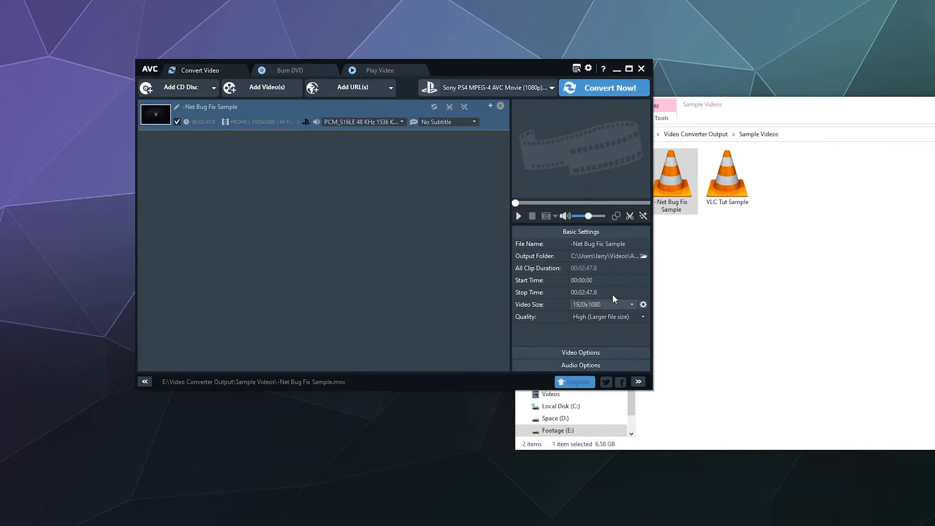
click(597, 317)
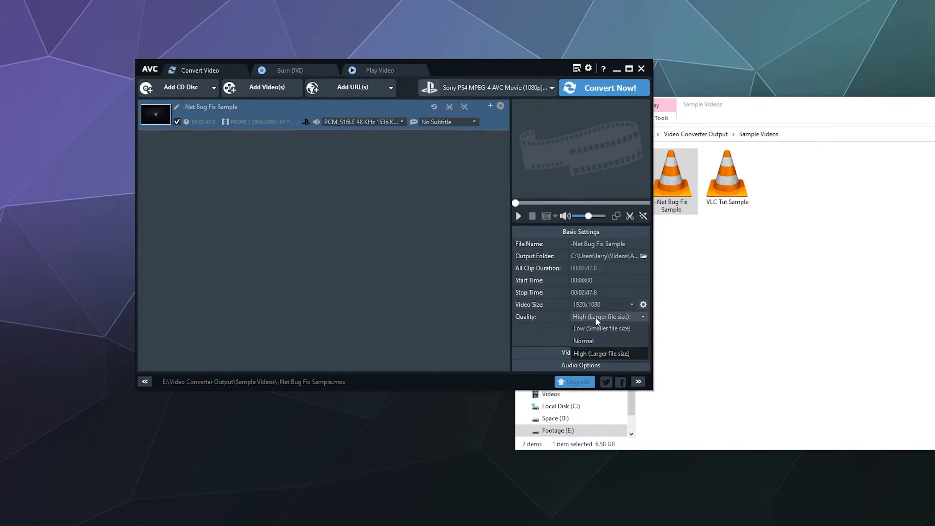
click(597, 354)
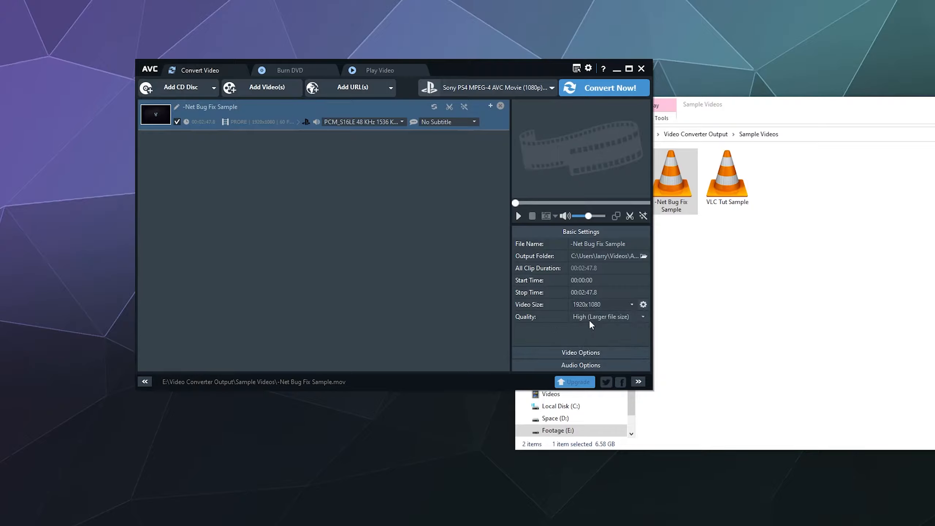
- Add a customized video bitrate of 25000 in the video options and check it in the bitrate choices
click(547, 353)
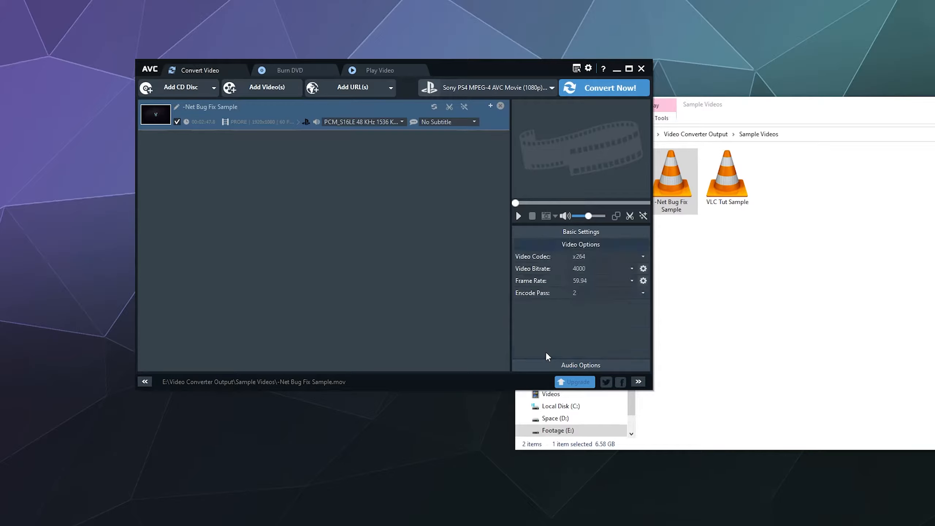
click(643, 269)
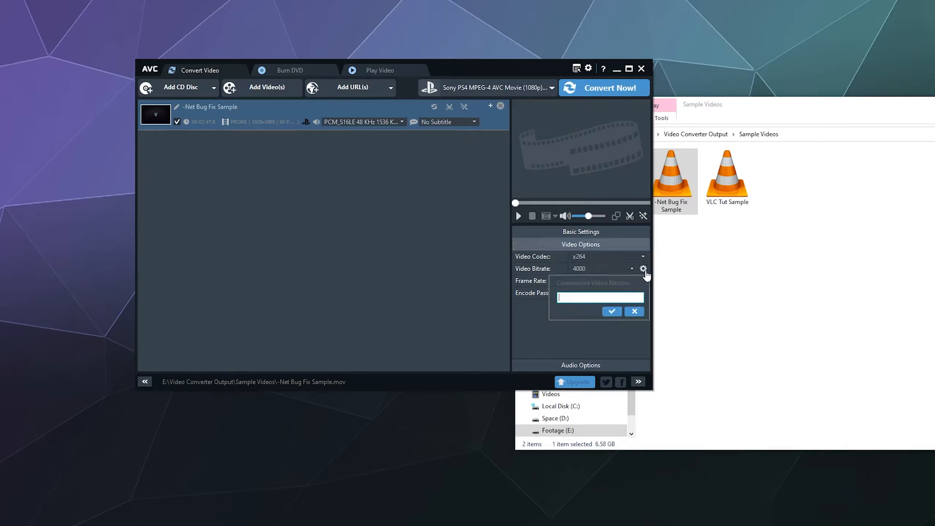
text(254)
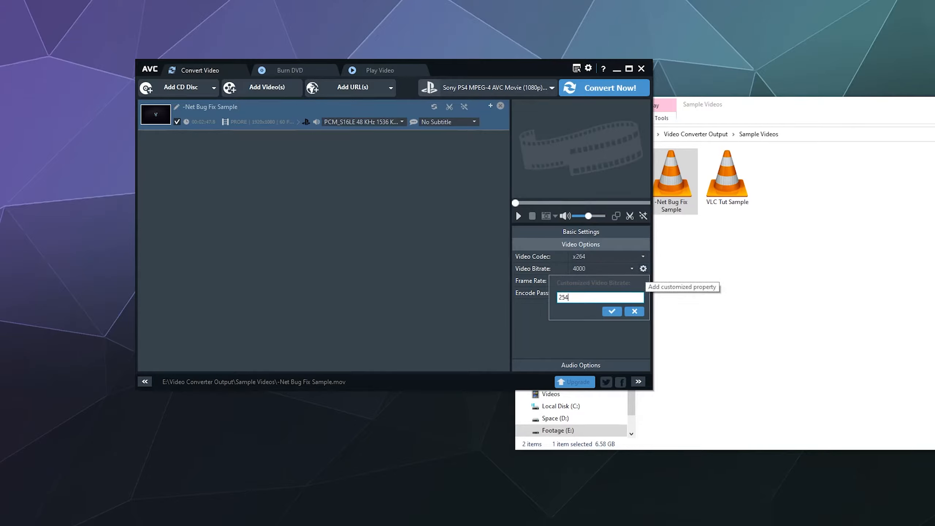
key(BackSpace)
text(000)
click(611, 312)
click(601, 267)
scroll(601, 301, down, 3)
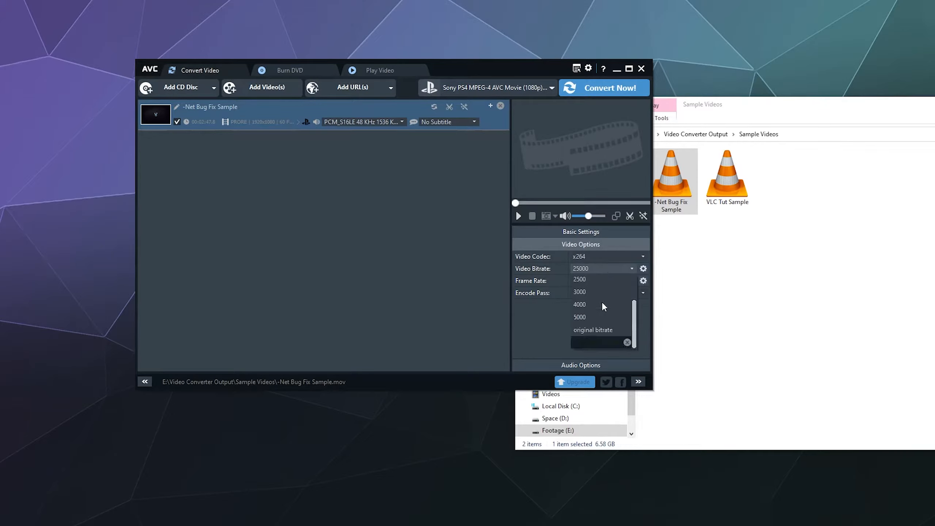
click(524, 332)
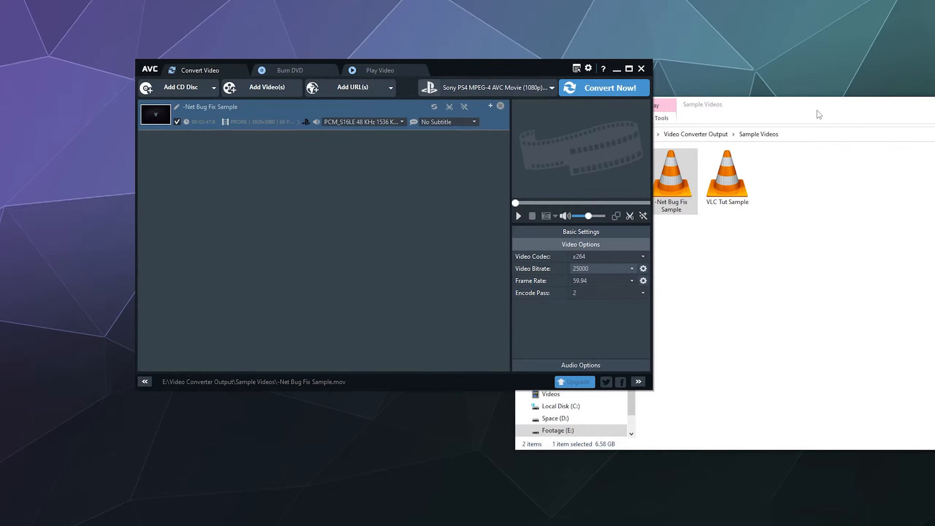
- Put the Sample Videos folder window out of the way and set the video frame rate to 60
drag(816, 110, 507, 152)
click(729, 147)
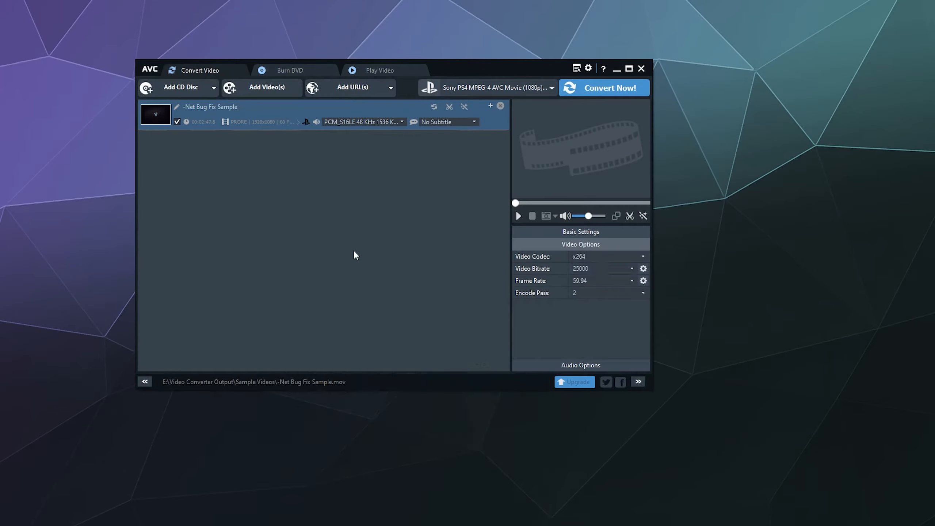
click(605, 280)
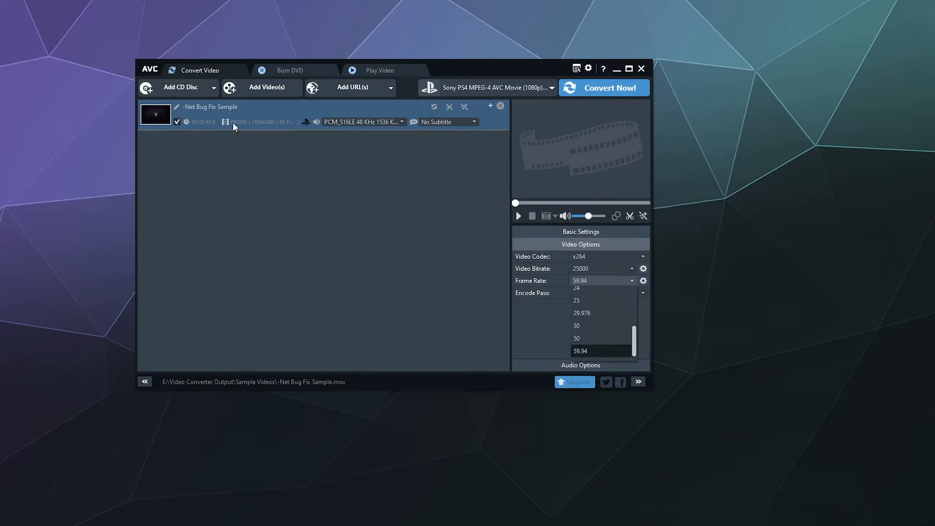
scroll(607, 355, down, 1)
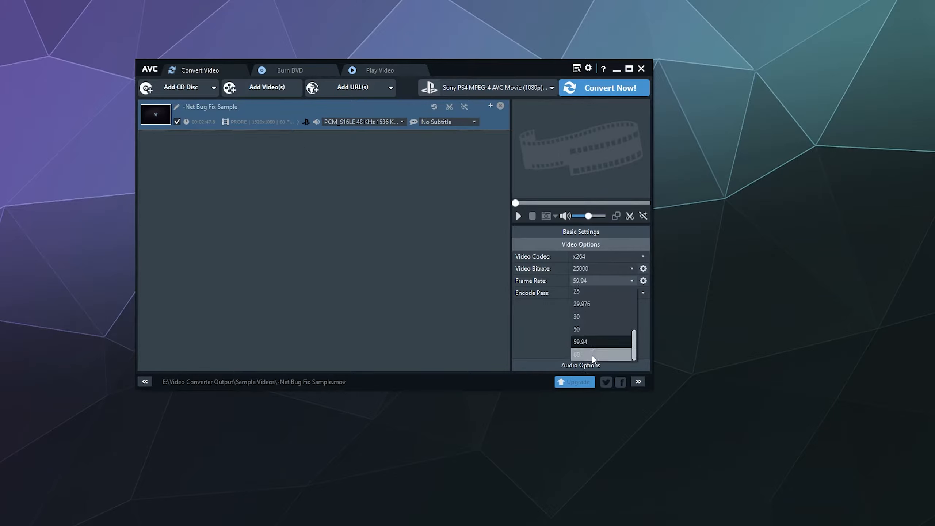
click(593, 352)
- Set the encode pass to 1 in the video options
click(591, 297)
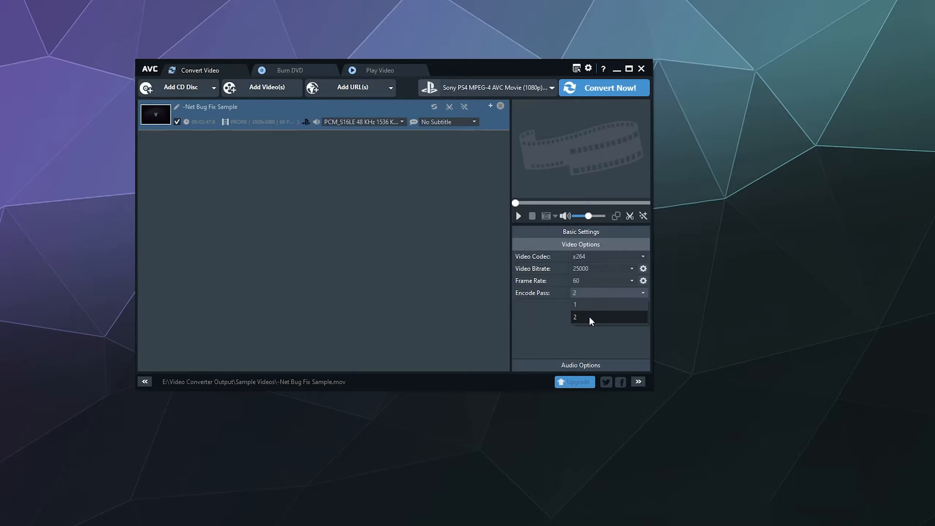
click(591, 308)
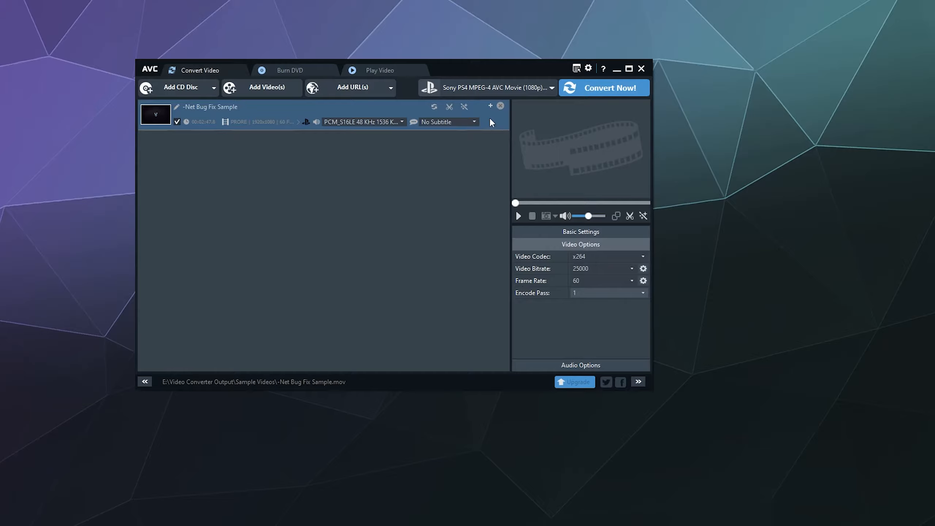
- Set the output folder to Video Converter Output on the Footage (E:) drive in the general options
click(590, 72)
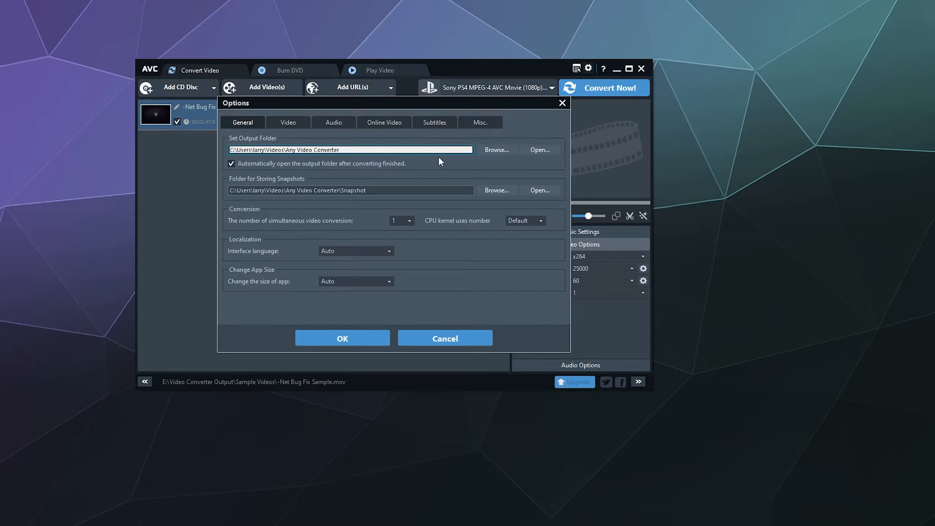
click(488, 152)
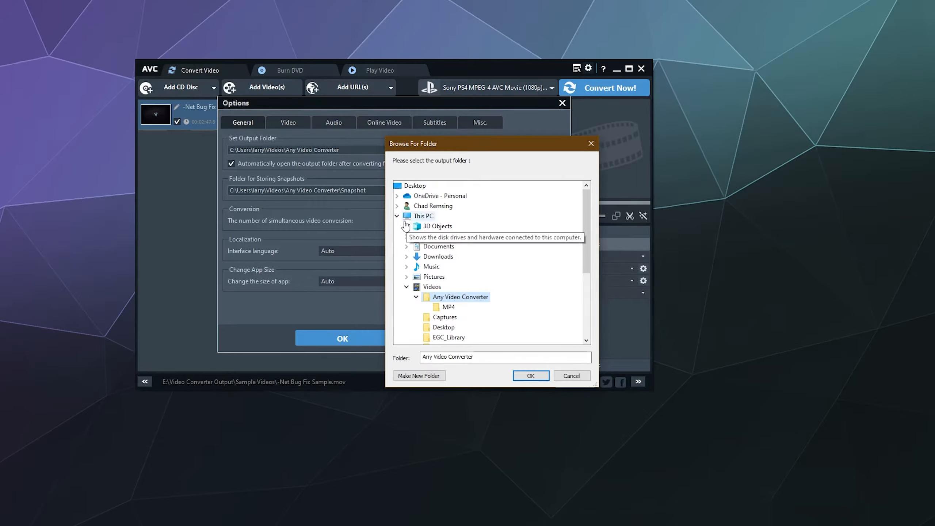
click(406, 287)
scroll(453, 280, down, 1)
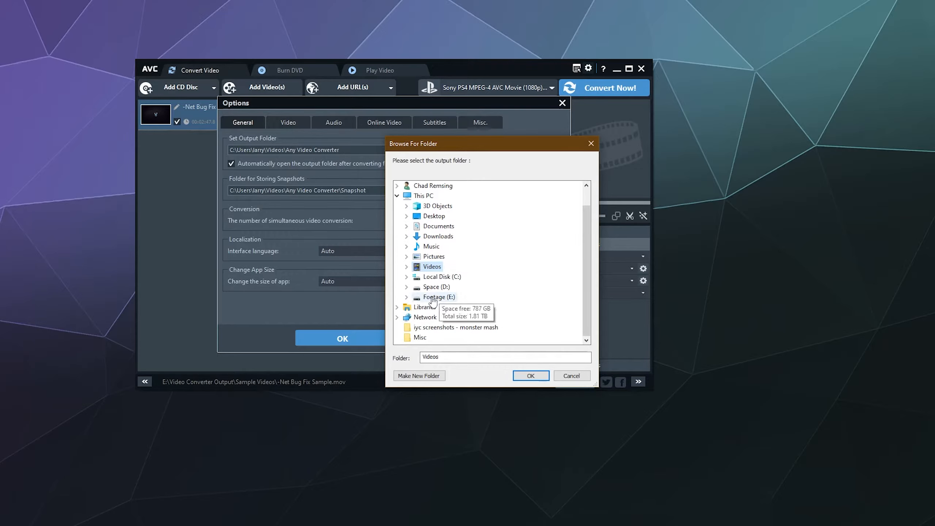
click(407, 297)
scroll(438, 300, up, 1)
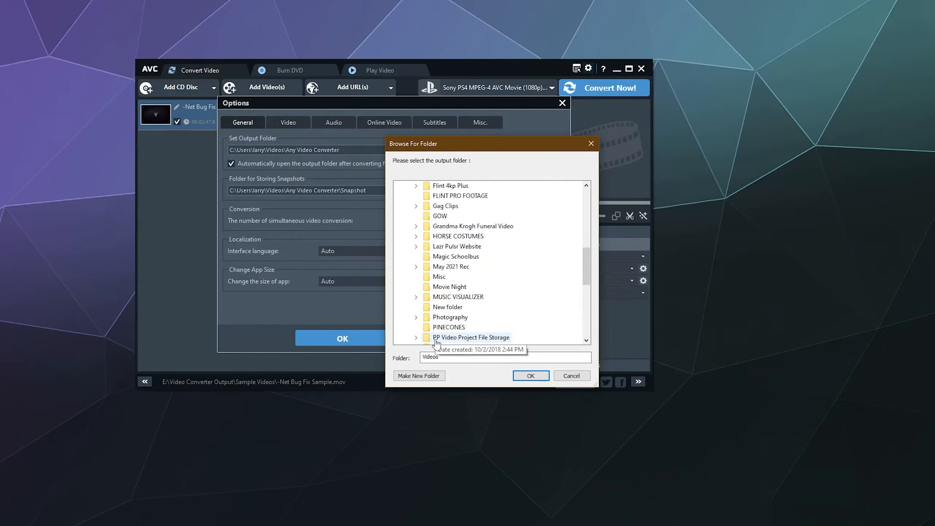
scroll(449, 300, down, 9)
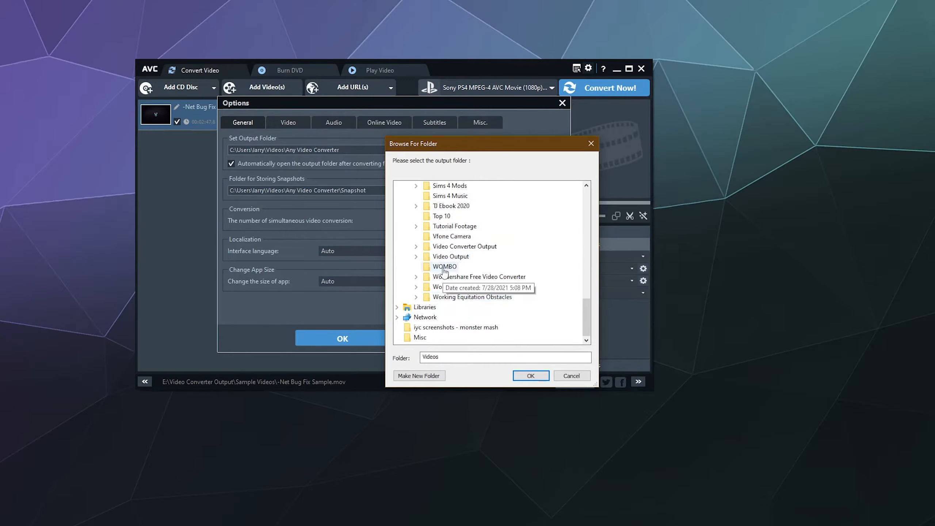
click(453, 247)
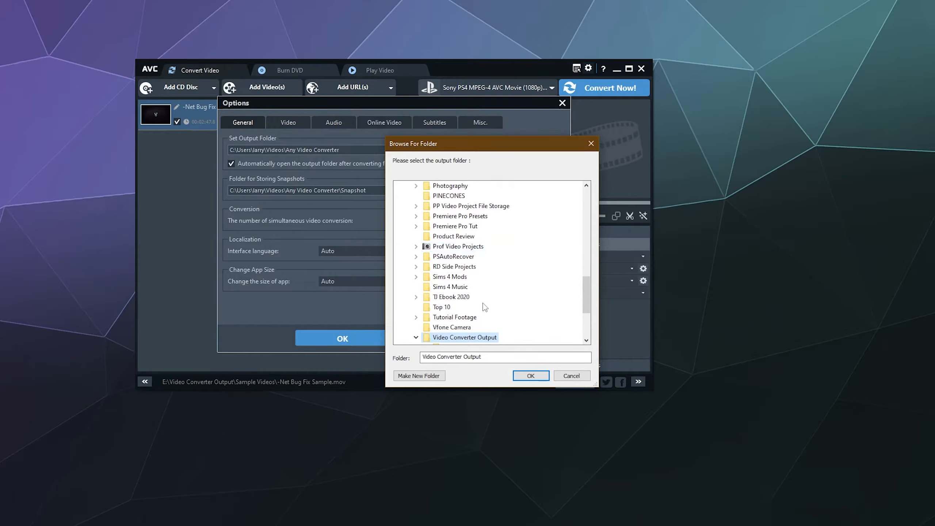
scroll(469, 315, down, 3)
click(524, 376)
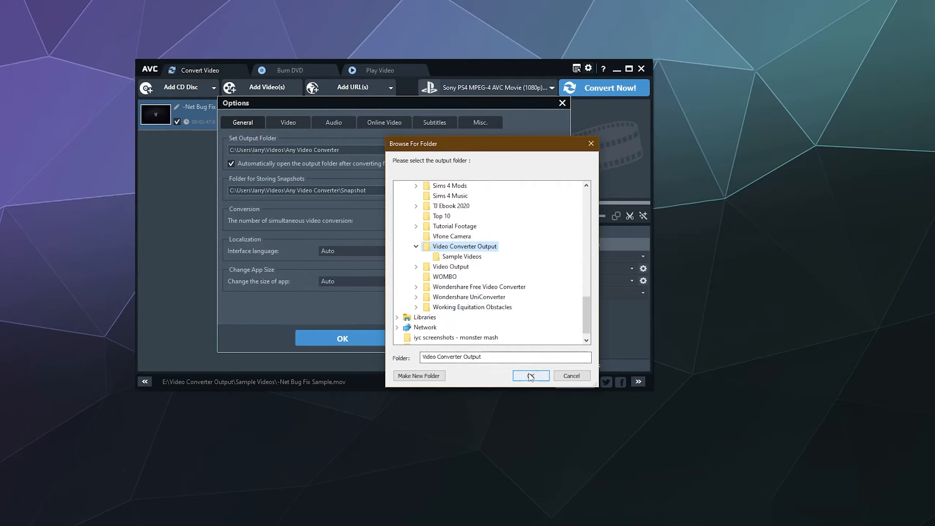
click(380, 338)
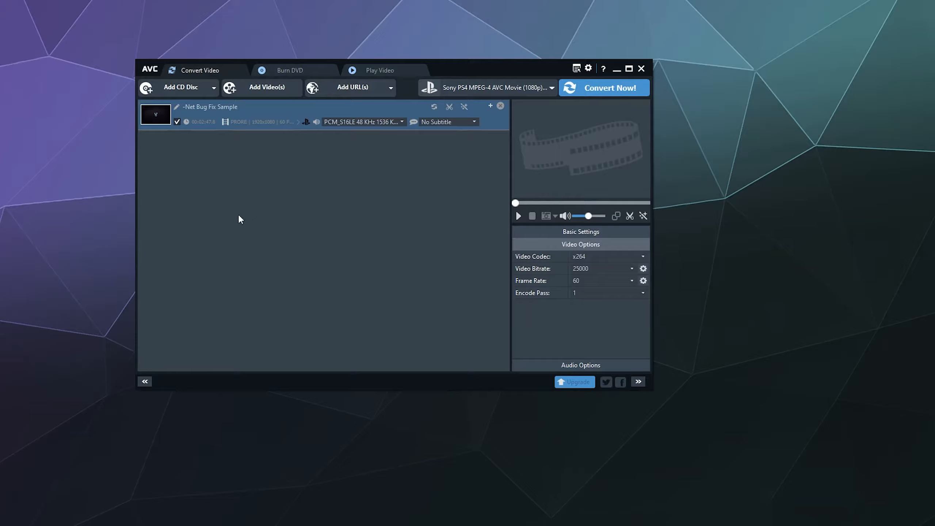
- Add the VLC Tut Sample video to the conversion list and check its individual output profile choices
click(267, 88)
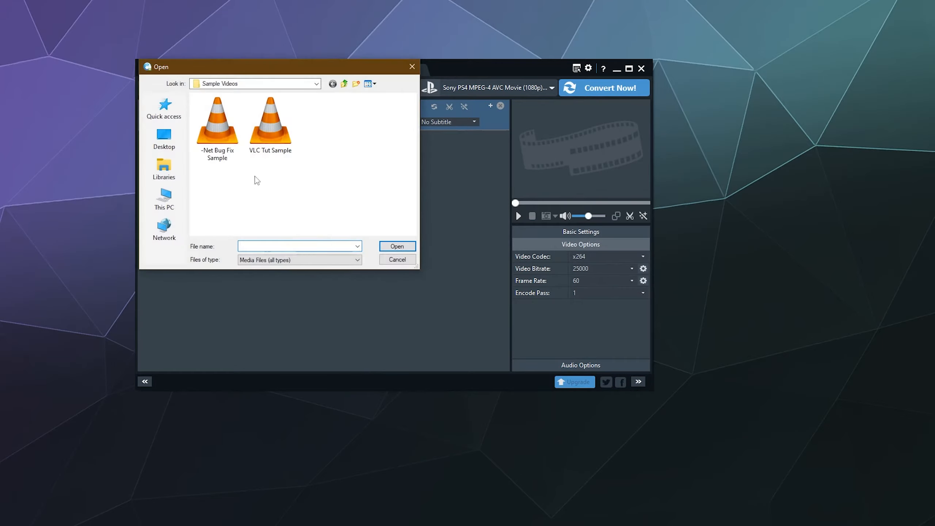
click(270, 122)
click(396, 245)
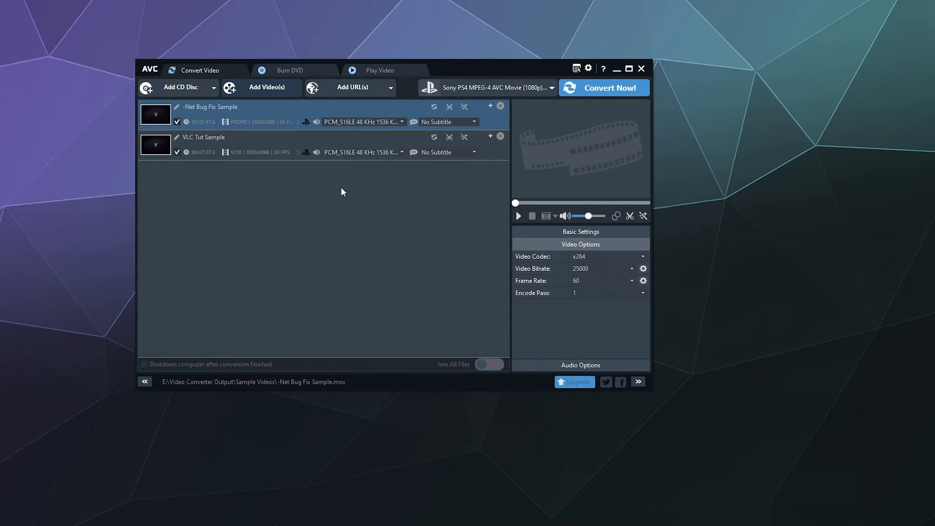
click(306, 153)
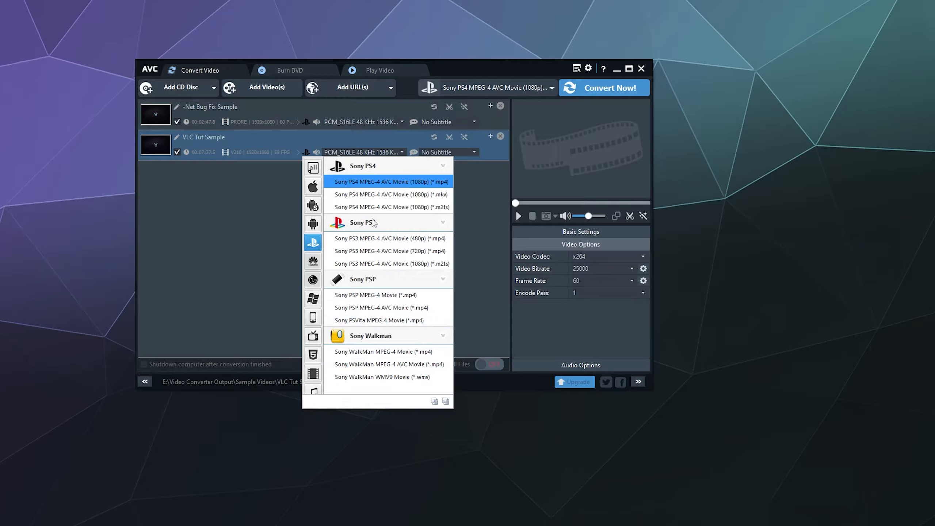
click(242, 202)
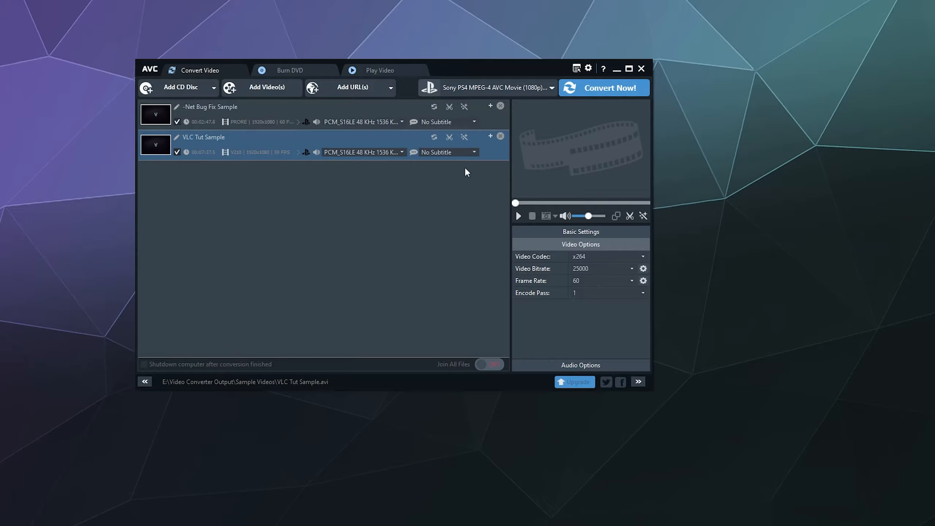
- Look at the trimming editor for the -Net Bug Fix Sample video with its preview paused, and leave without applying changes
click(450, 107)
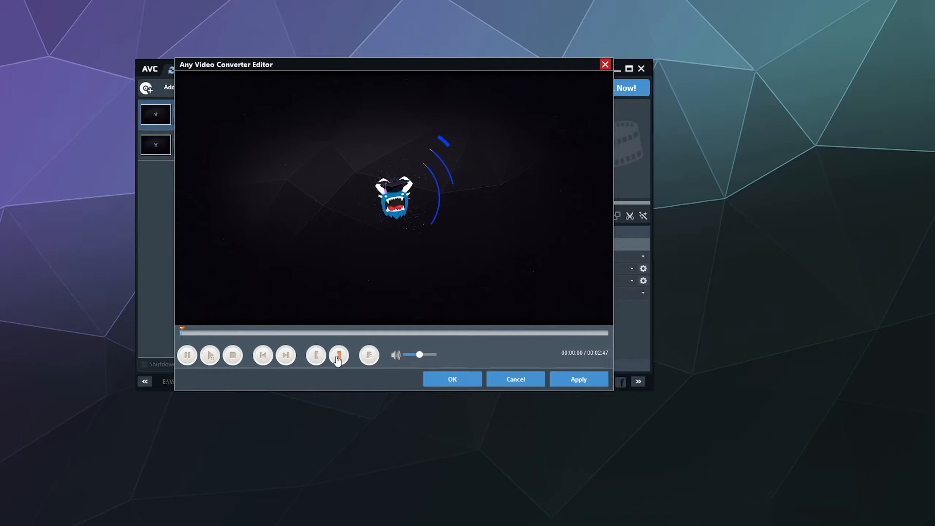
click(187, 356)
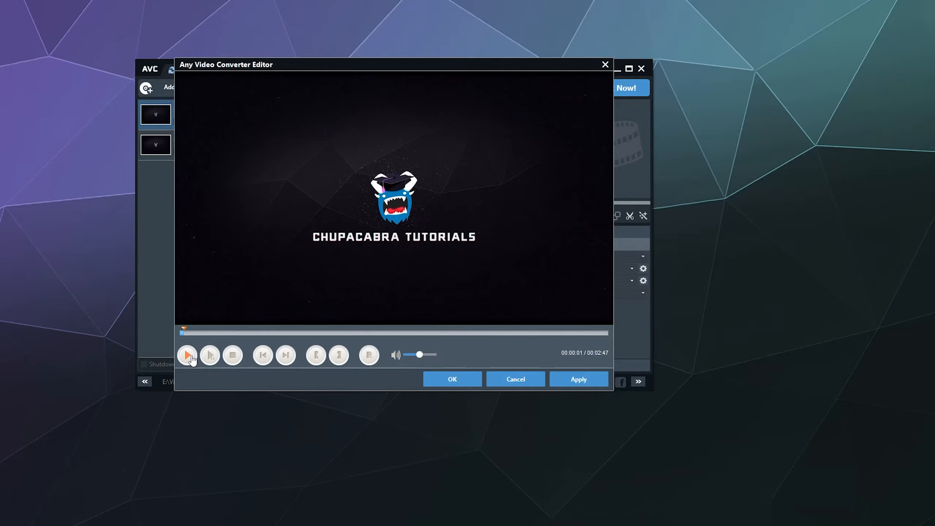
click(503, 381)
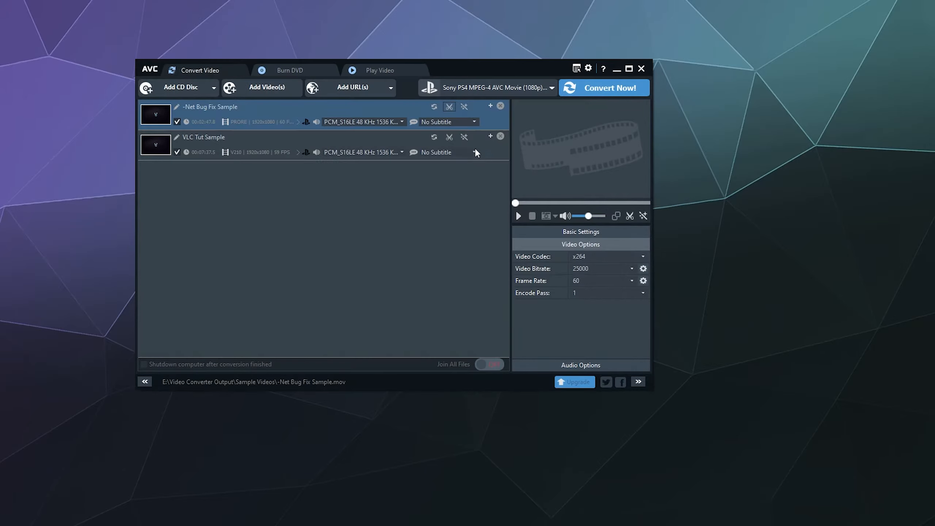
- Examine the crop, effects and watermark settings for the -Net Bug Fix Sample video, including the other effects choices, without applying changes
click(463, 109)
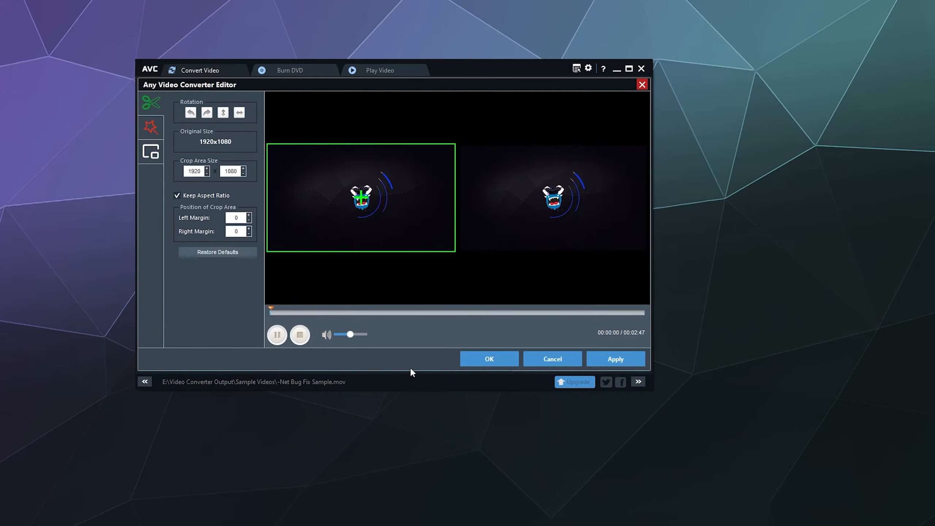
click(278, 335)
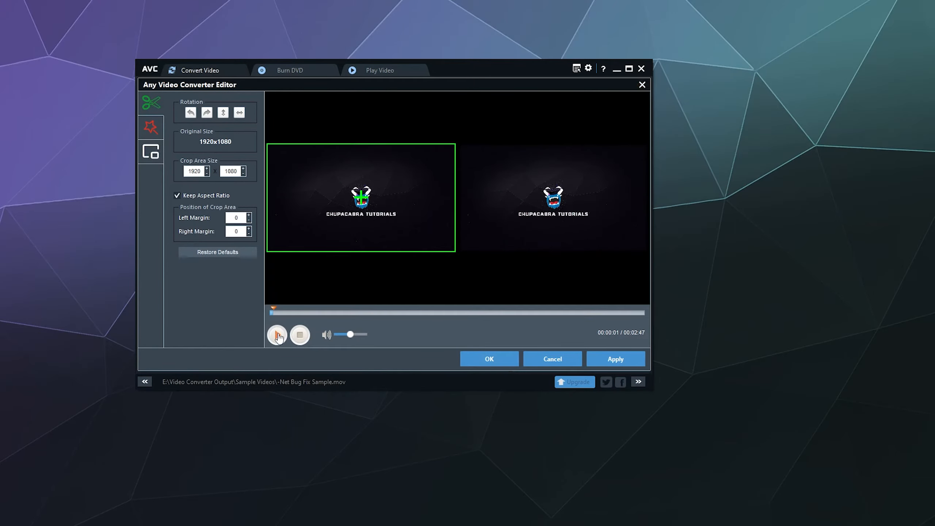
click(148, 133)
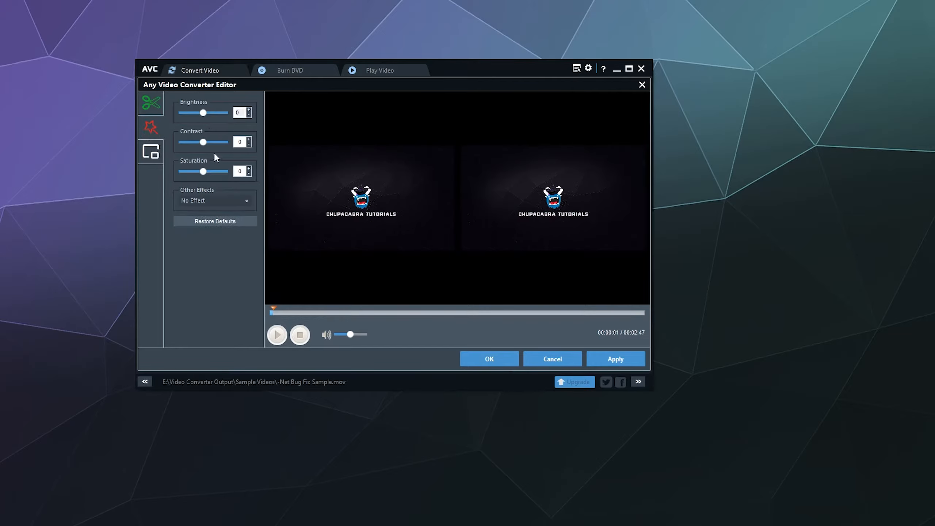
click(202, 200)
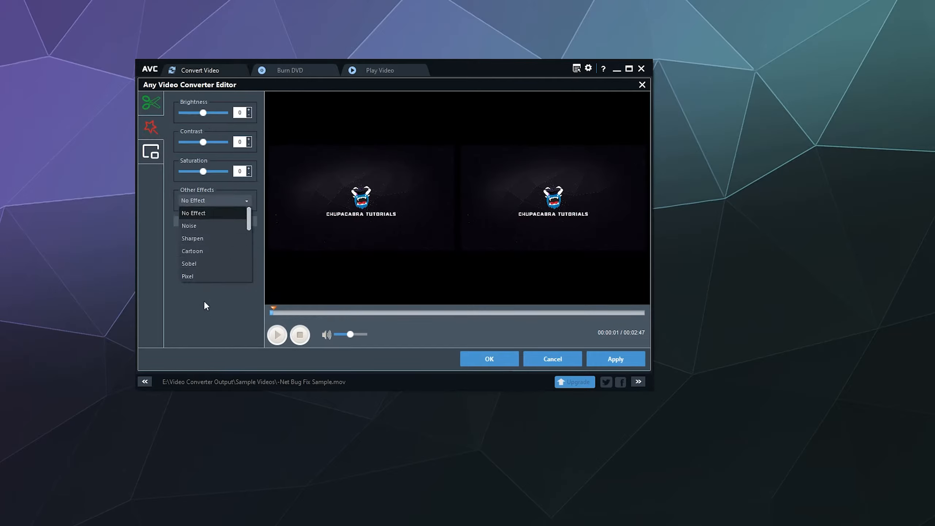
scroll(209, 239, down, 4)
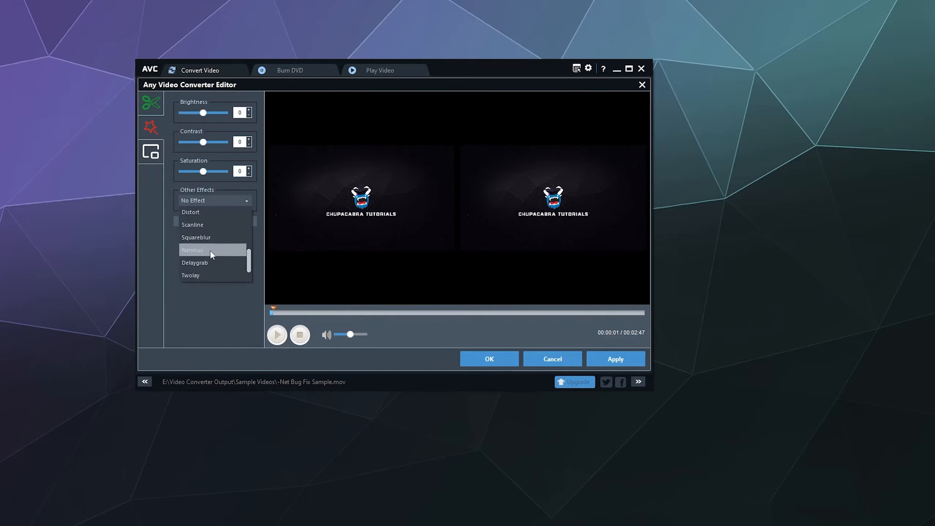
click(202, 329)
click(151, 151)
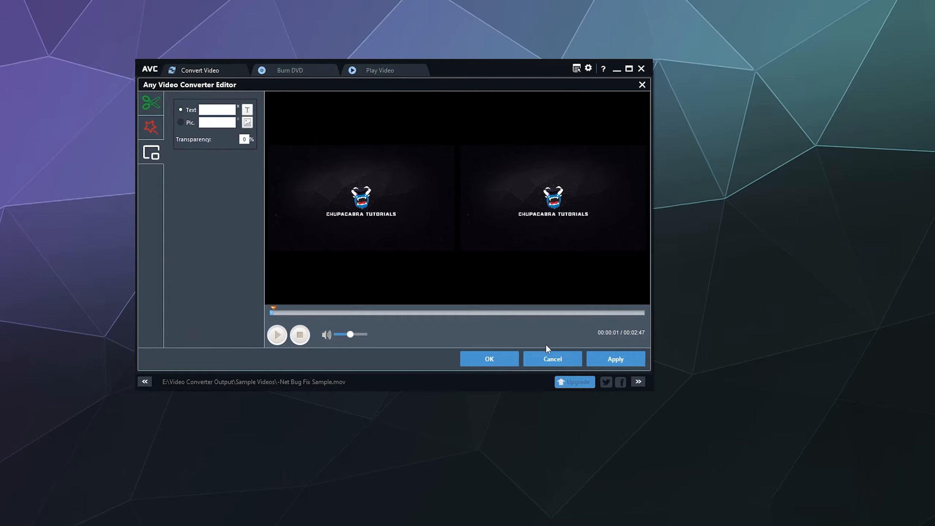
click(553, 360)
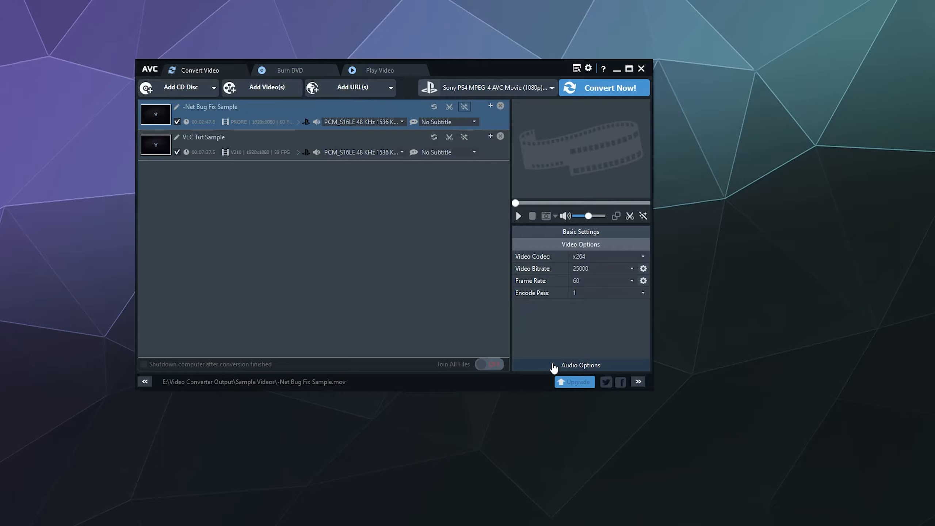
- Remove the VLC Tut Sample video from the list and start converting the -Net Bug Fix Sample video
click(501, 136)
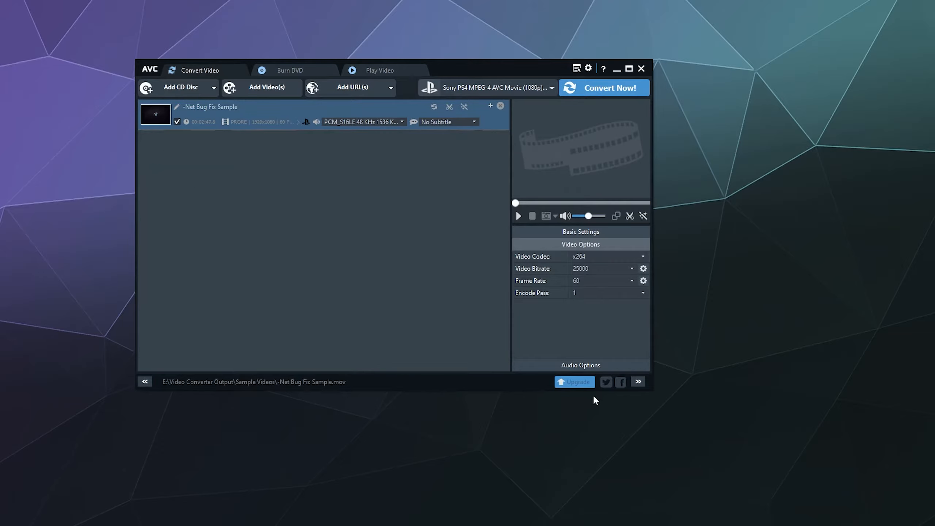
click(589, 95)
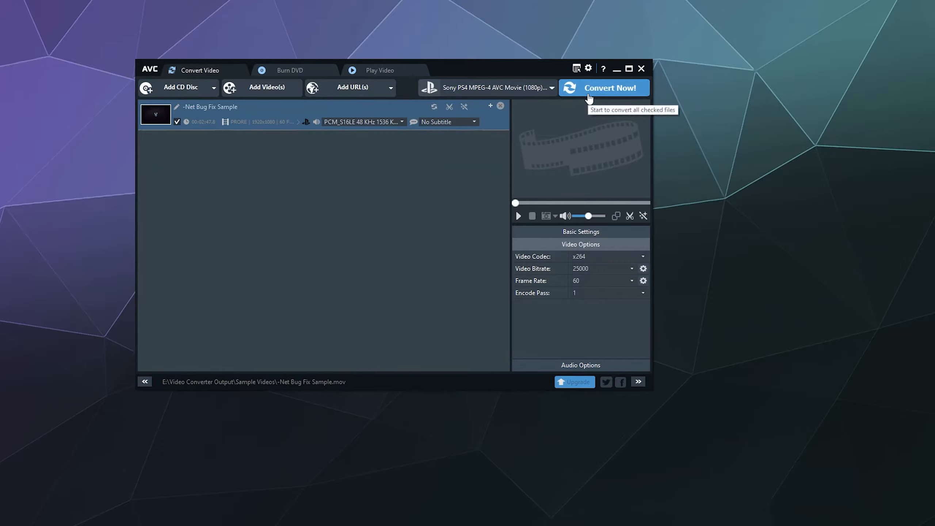